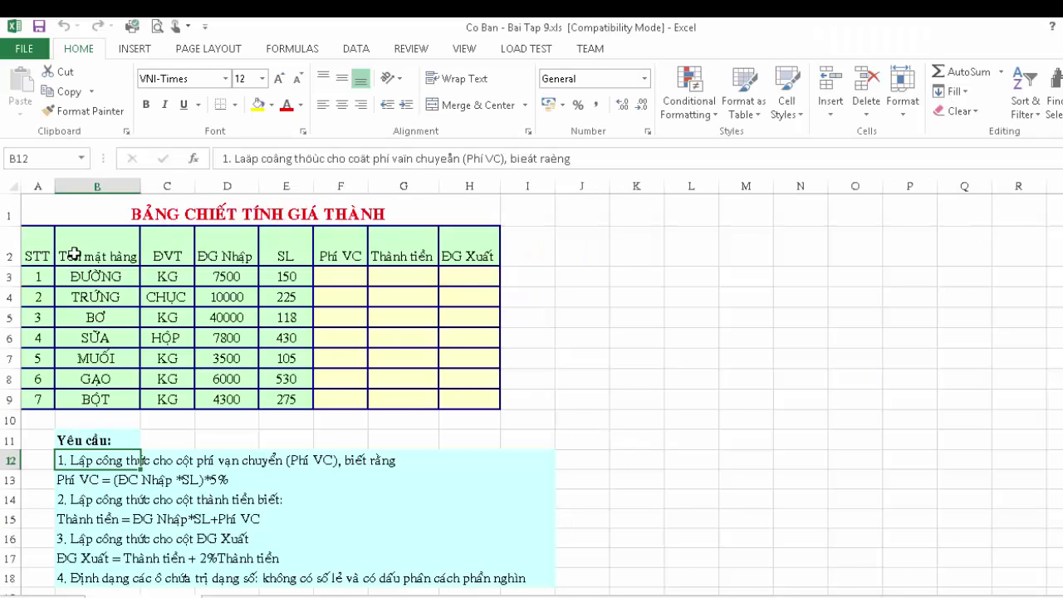
Review the table headings from Tên mặt hàng across to Thành tiền and ĐG Xuất.
left_click(98, 255)
left_click(164, 253)
left_click(222, 256)
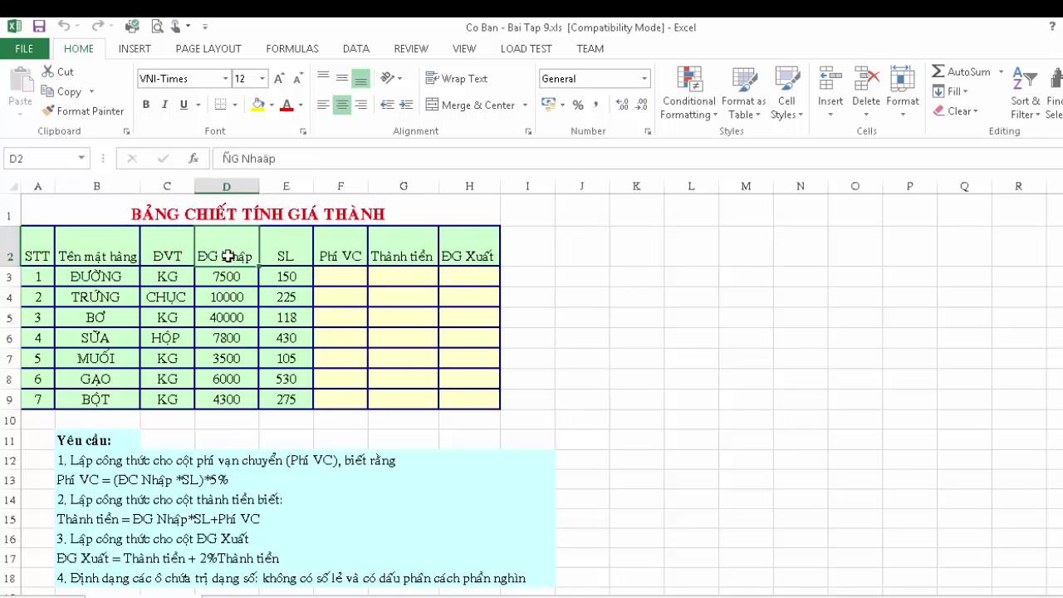
left_click(281, 257)
left_click(324, 256)
left_click(383, 254)
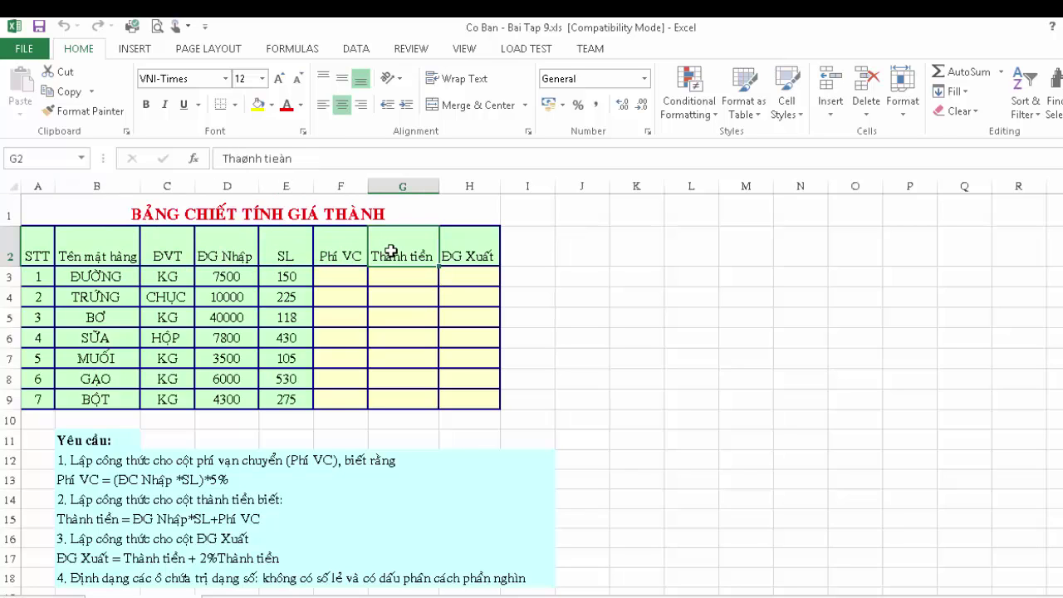
left_click(457, 249)
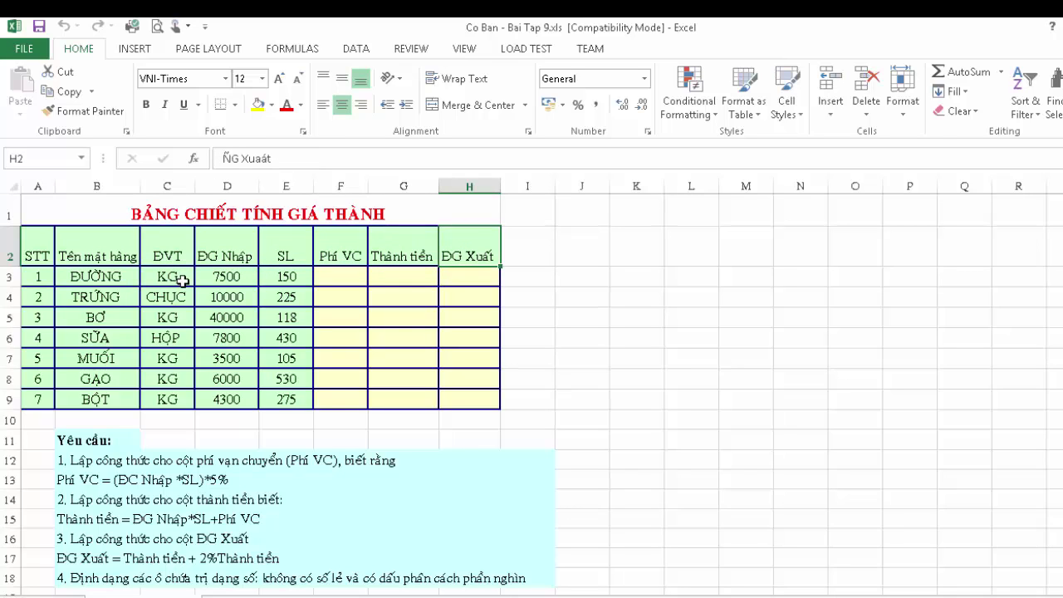
Read the Phí VC and ĐG Xuất requirements, then switch to the cost table sheet.
left_click(108, 462)
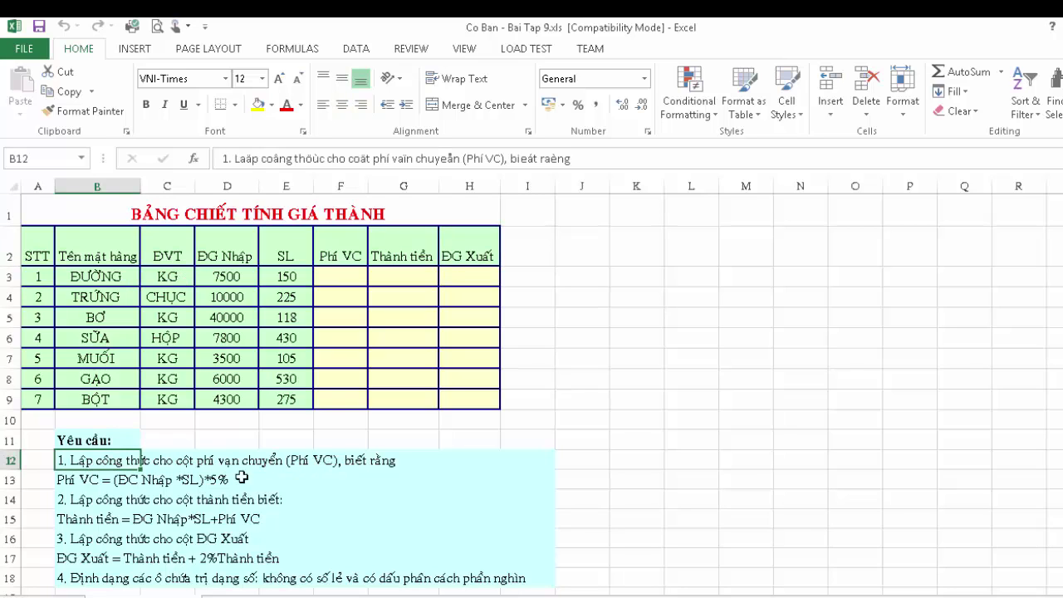
left_click(96, 485)
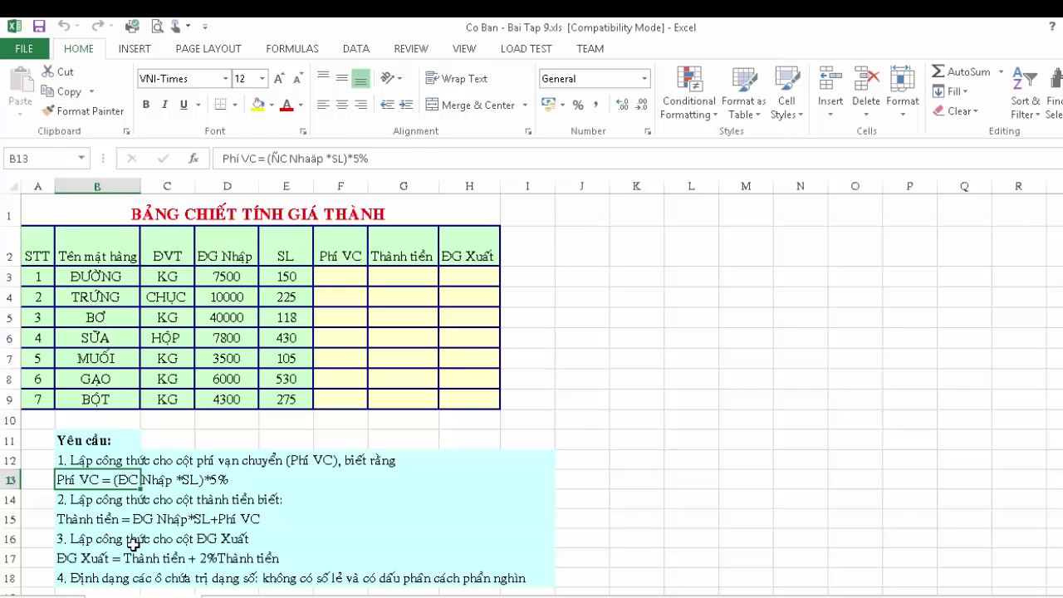
left_click(133, 538)
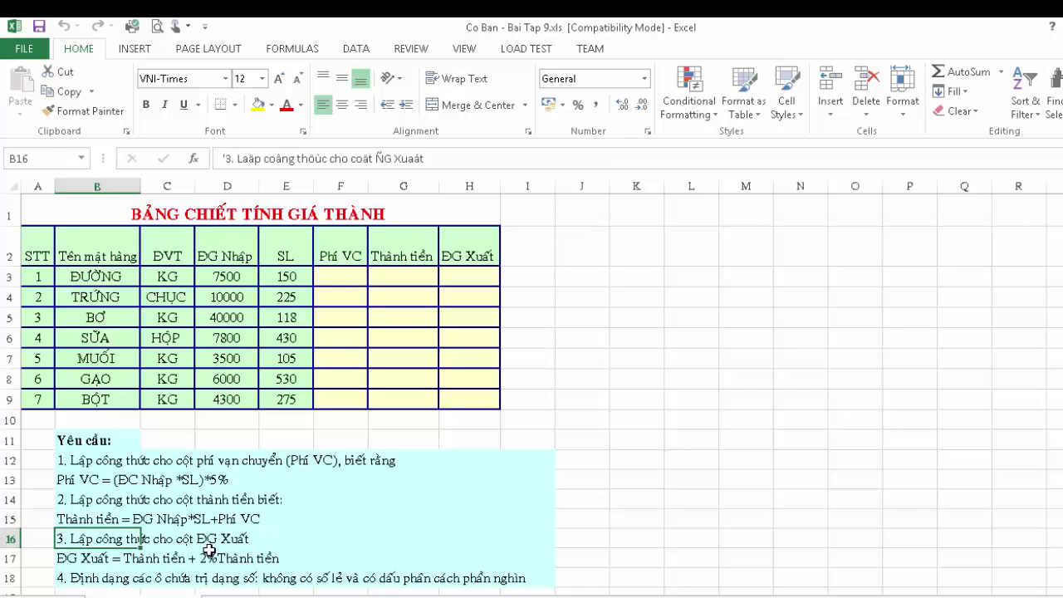
scroll(126, 558, "down", 1)
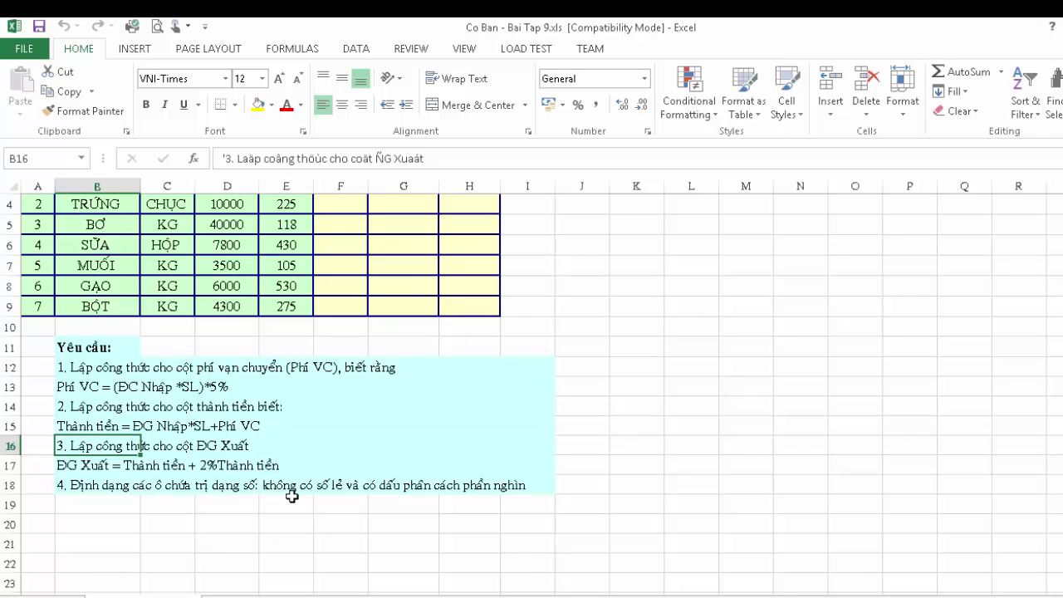
scroll(318, 495, "up", 1)
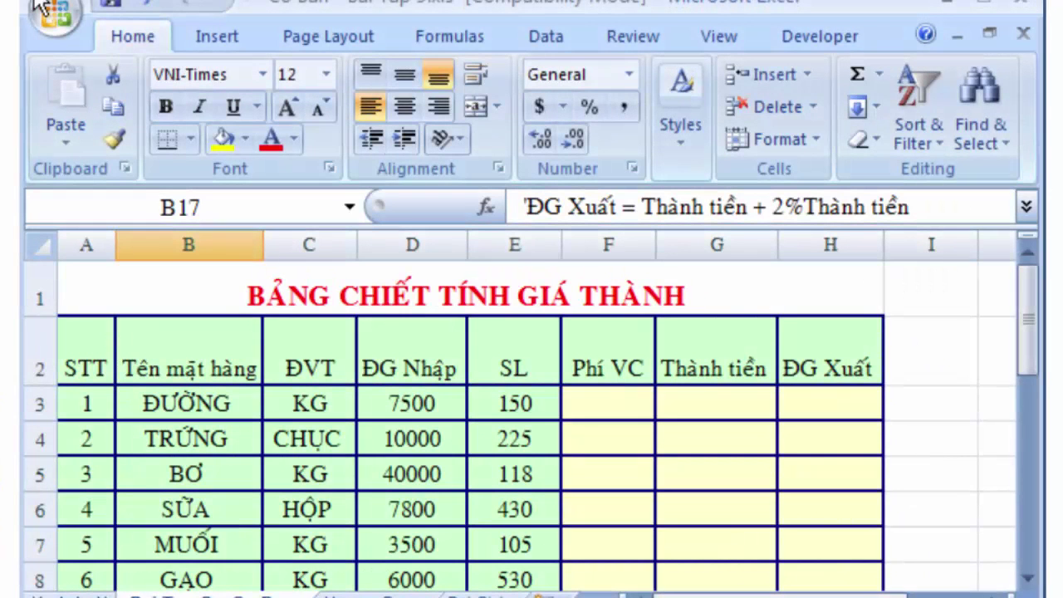
left_click_drag(1039, 336, 1035, 440)
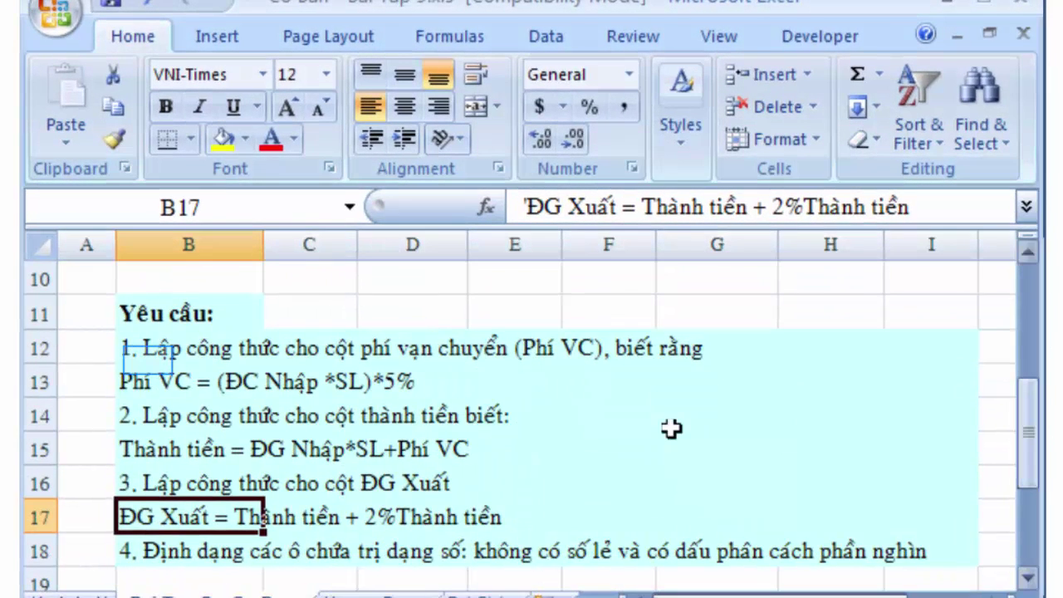
left_click(146, 357)
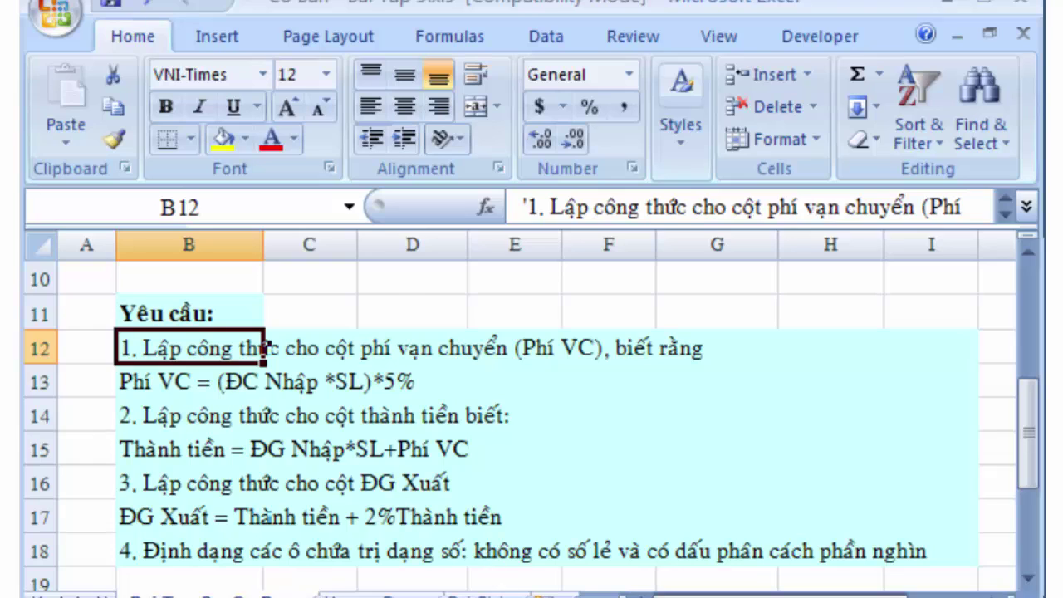
left_click(461, 597)
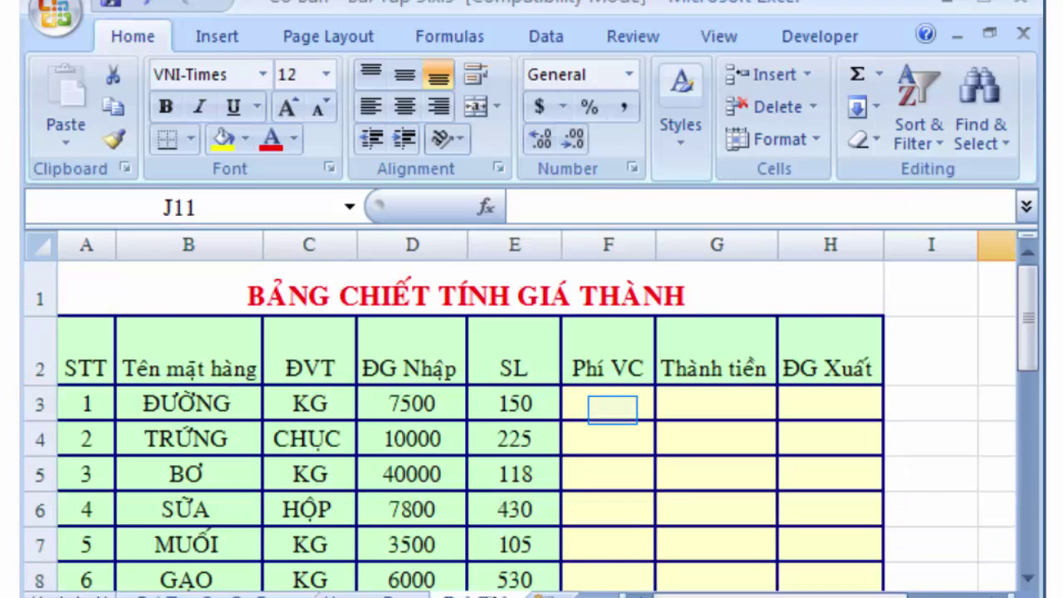
Enter =(D3*E3)*5% in F3 so ĐƯỜNG's Phí VC shows 56250.
left_click(612, 408)
type("=")
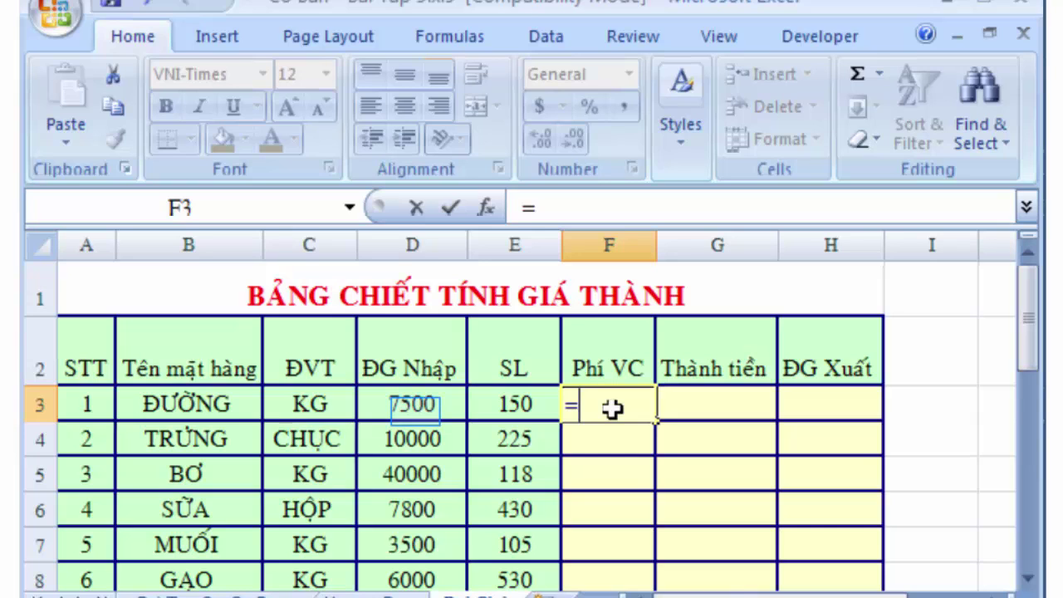
left_click(413, 406)
type("*")
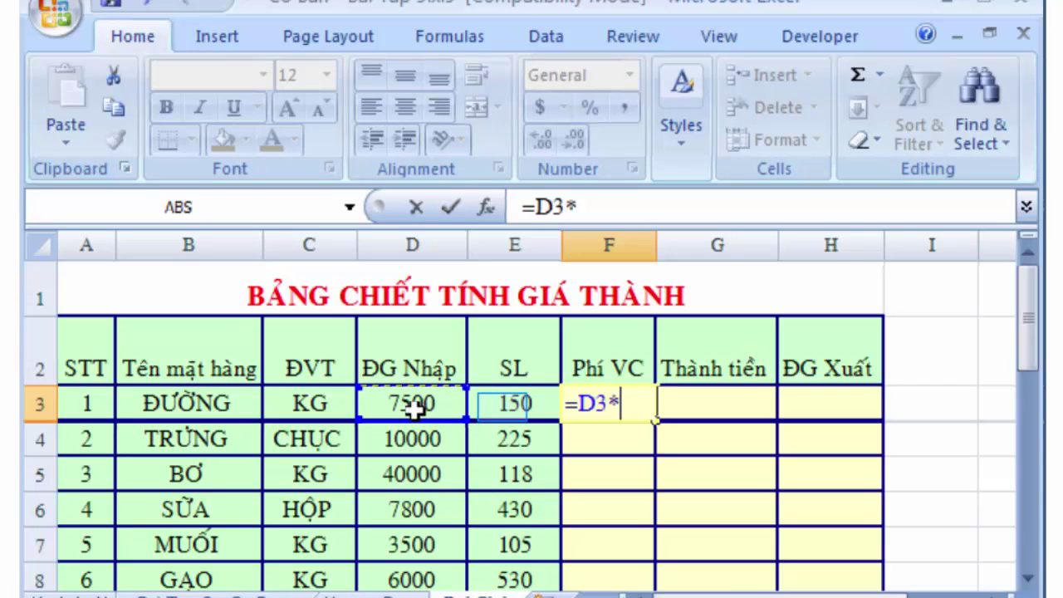
left_click(502, 404)
type(")")
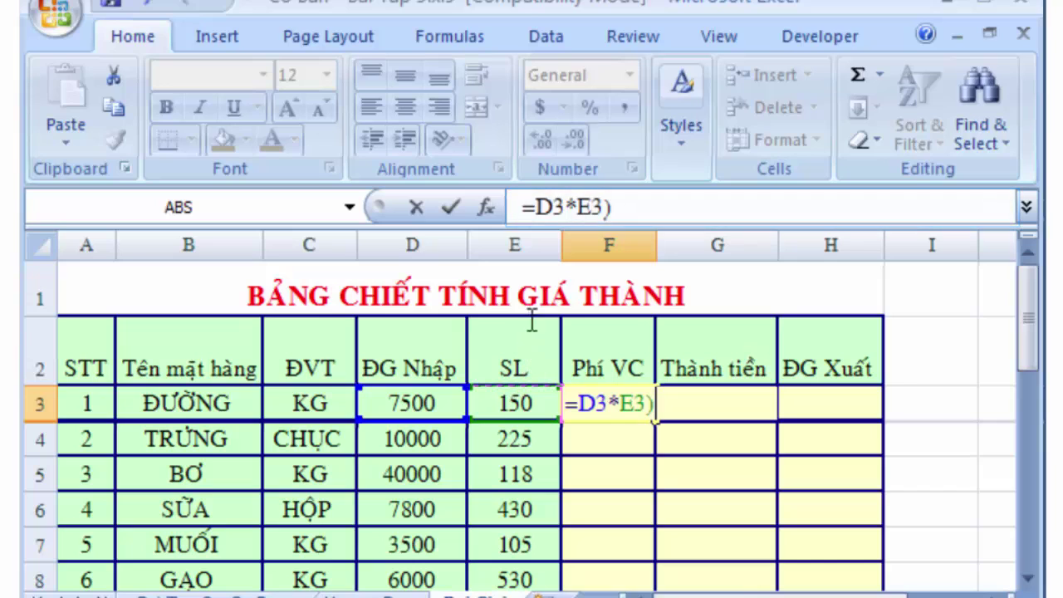
left_click(536, 207)
type("(")
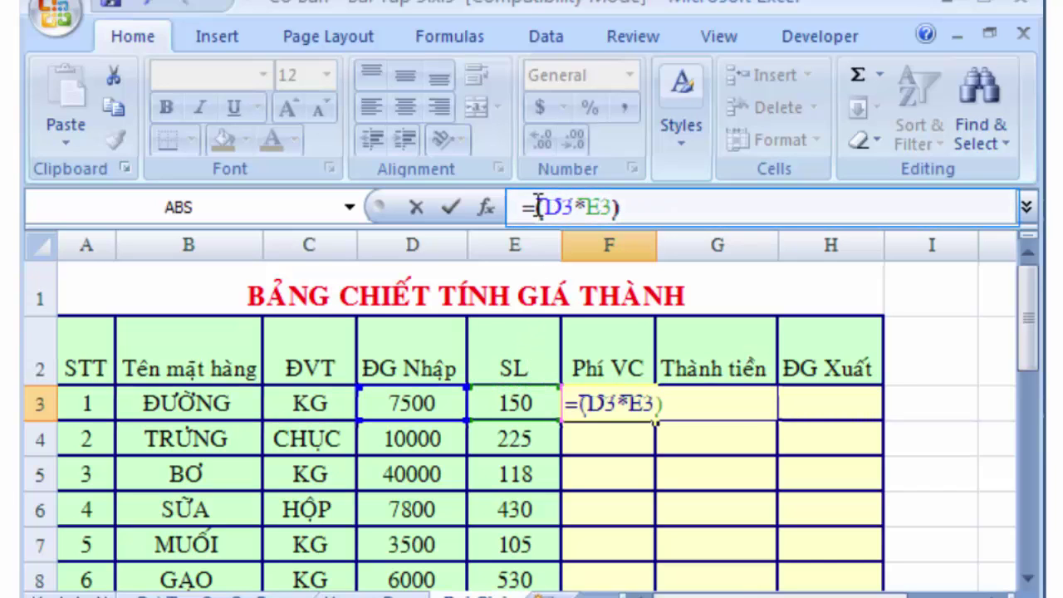
left_click(622, 207)
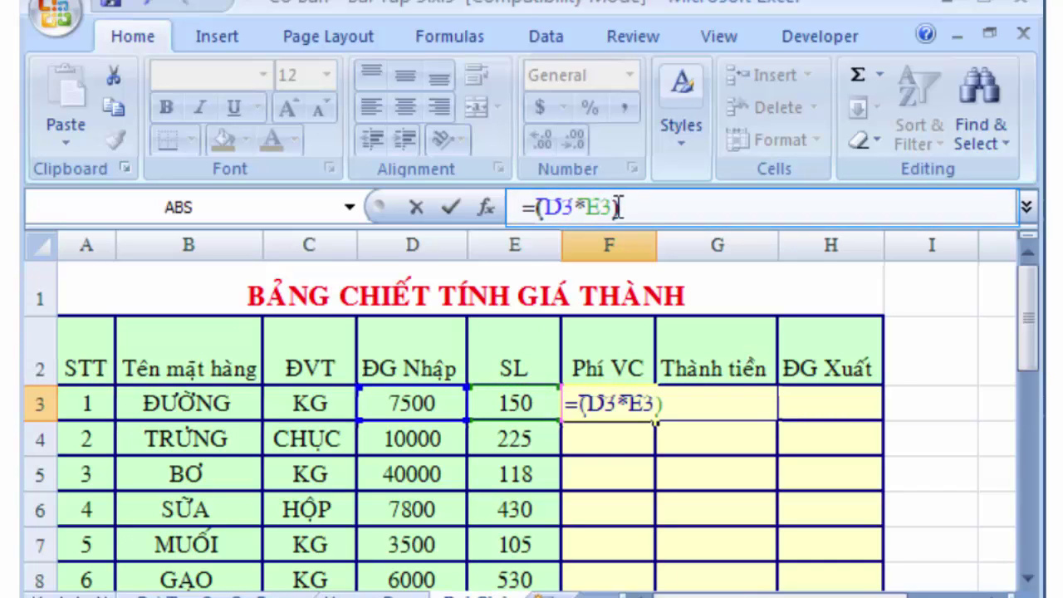
type("*5%")
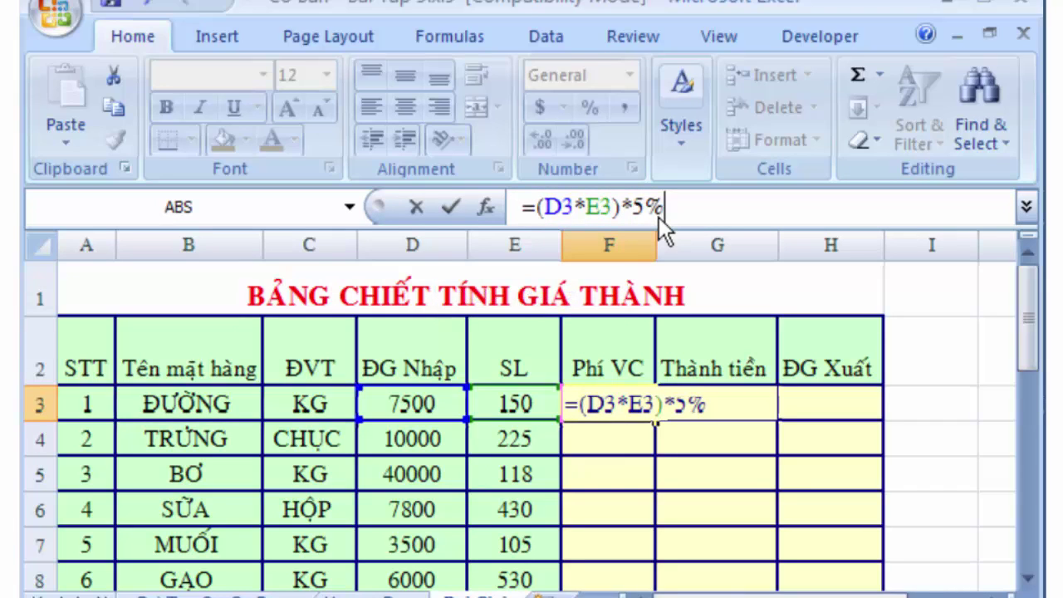
key("Return")
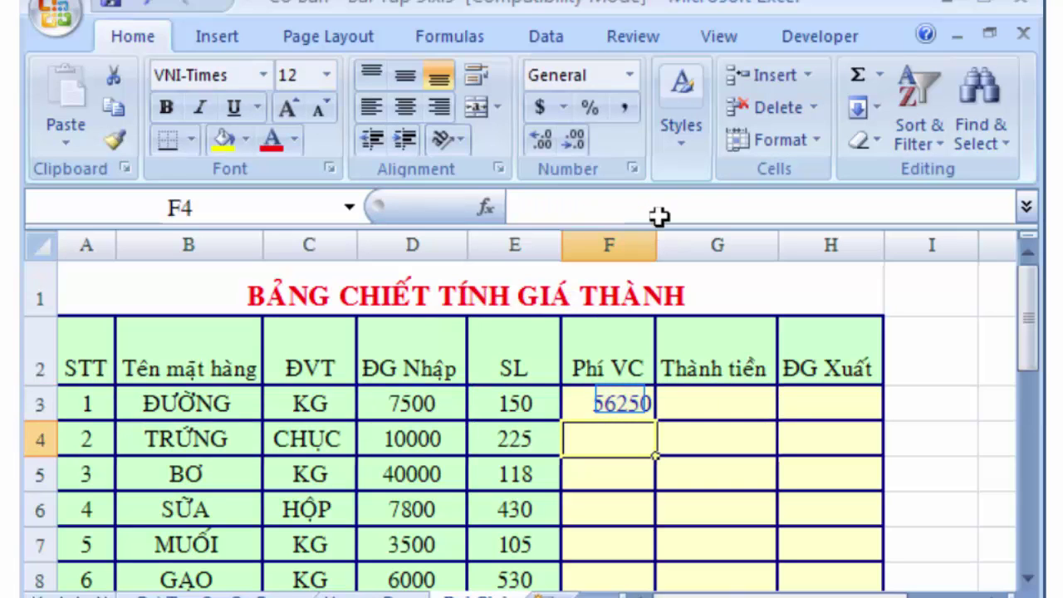
left_click(620, 397)
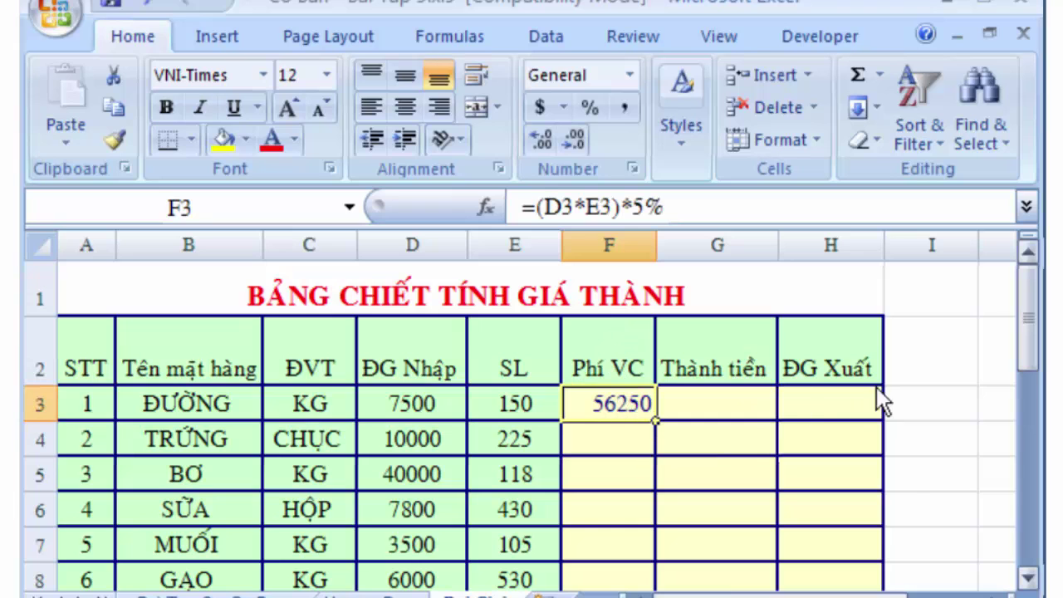
Fill the F3 Phí VC formula down to F9, giving 56250 through 59125.
left_click_drag(1032, 330, 1035, 356)
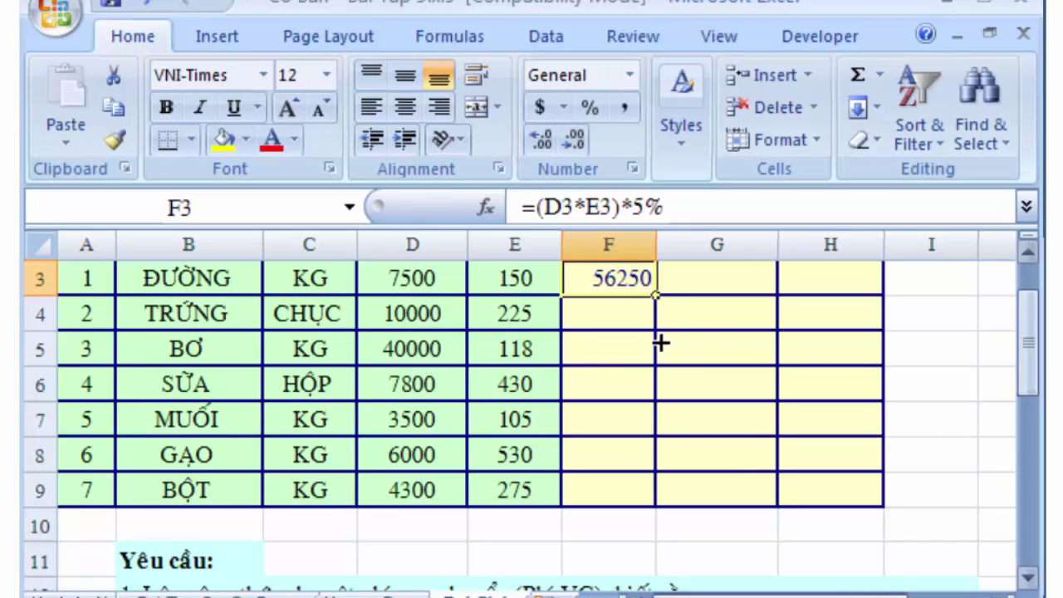
left_click_drag(656, 295, 640, 494)
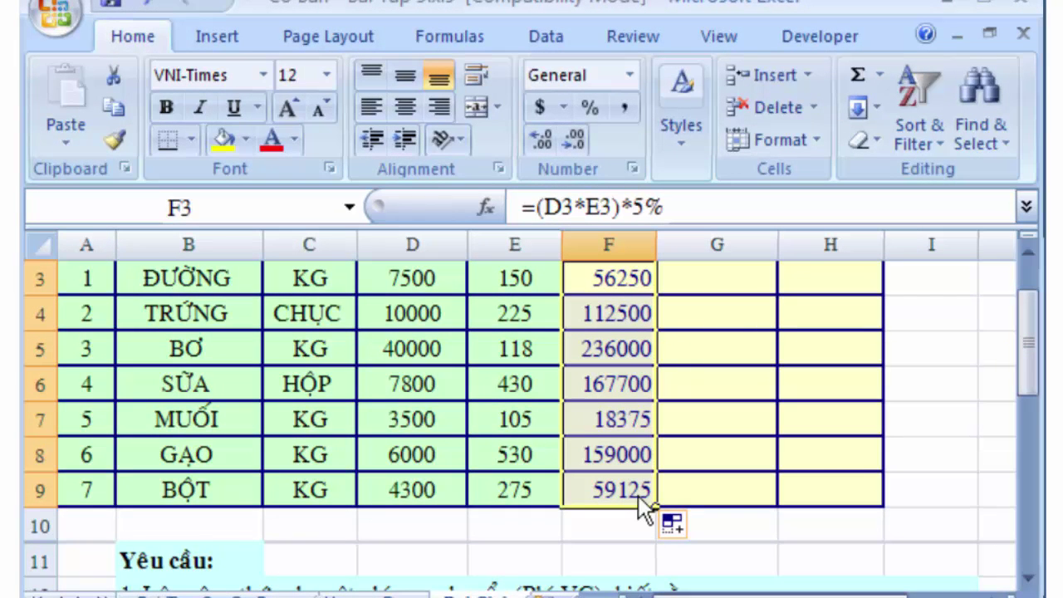
scroll(640, 498, "up", 1)
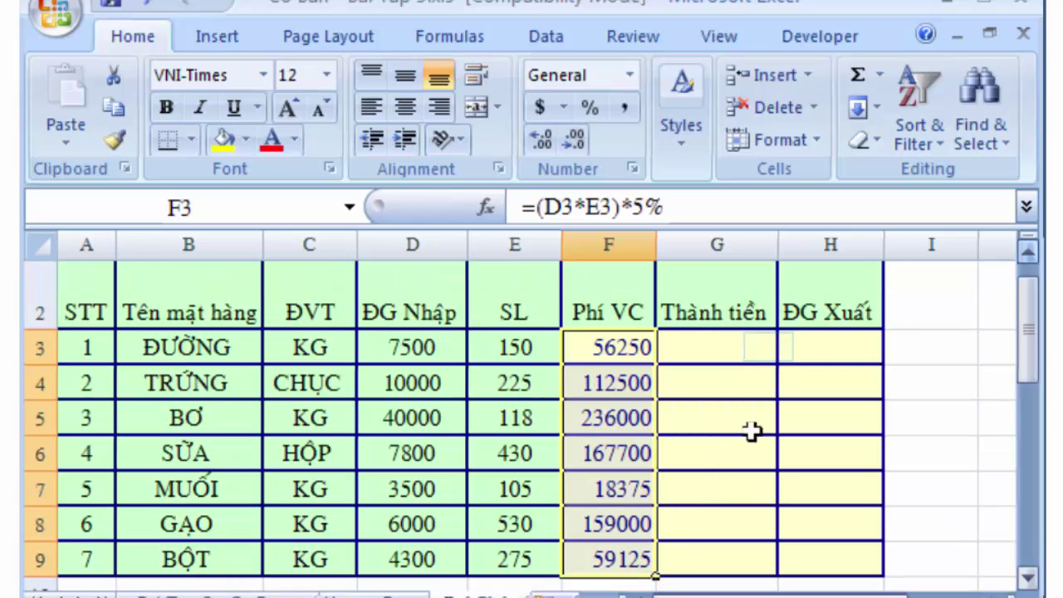
left_click(766, 347)
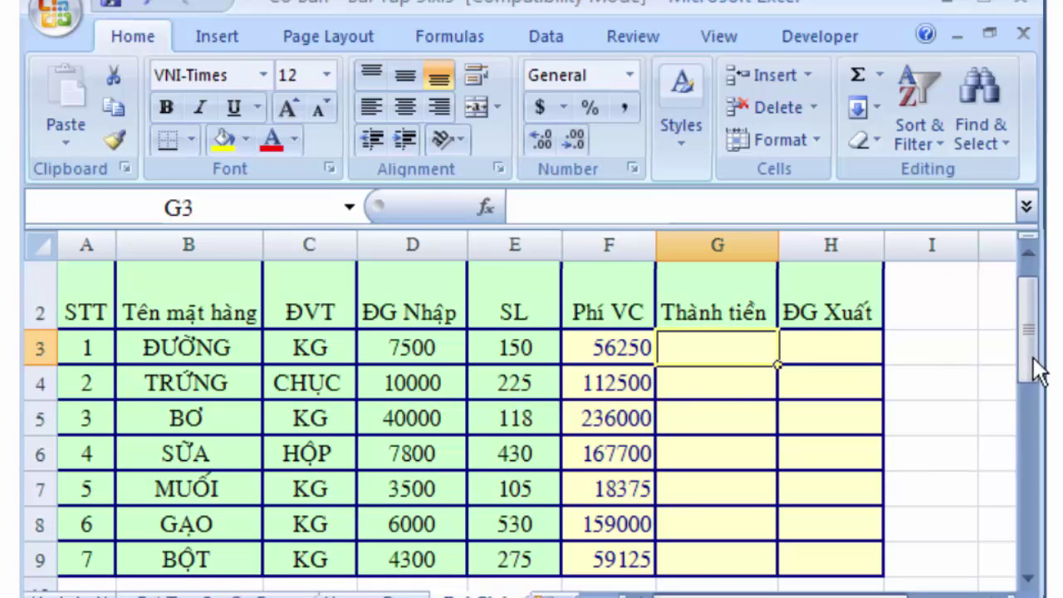
left_click_drag(1037, 370, 1037, 440)
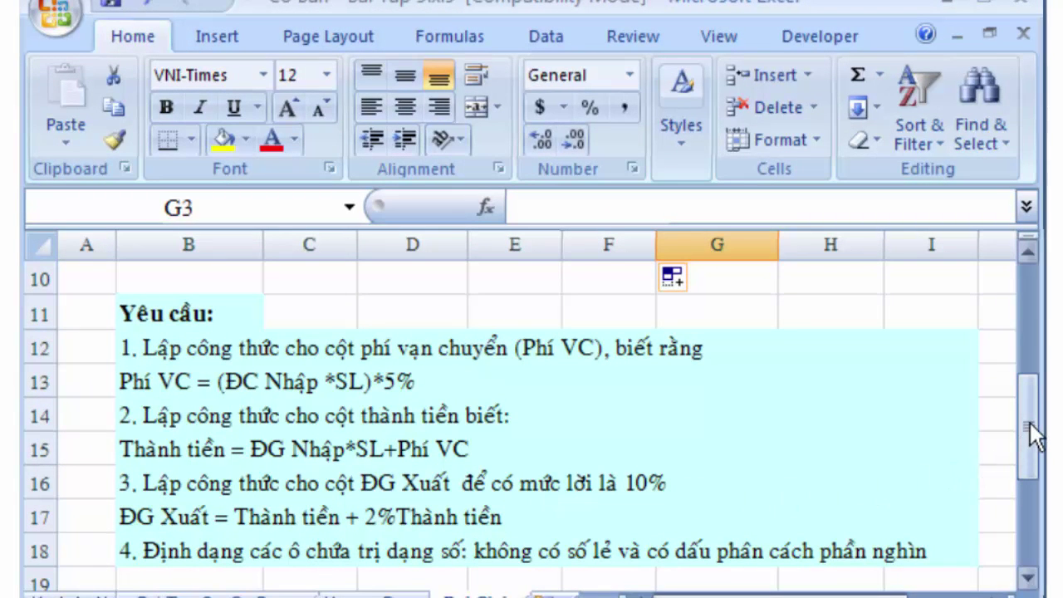
left_click_drag(1008, 446, 979, 384)
Enter =D3*E3+F3 in G3 so ĐƯỜNG's Thành tiền shows 1181250.
type("=")
key("Left")
key("Left")
key("Left")
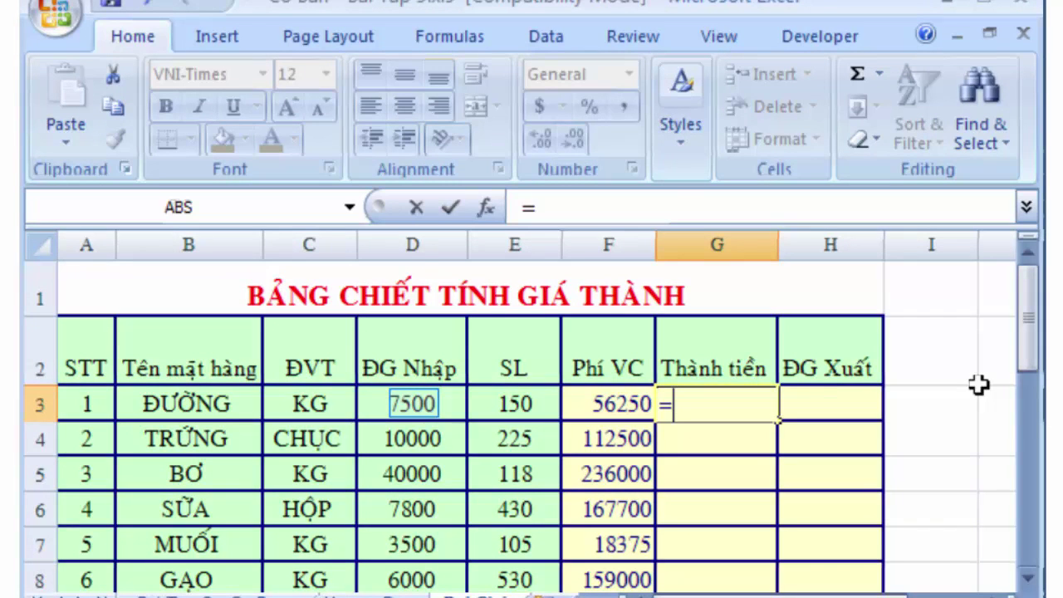
left_click(413, 403)
type("*")
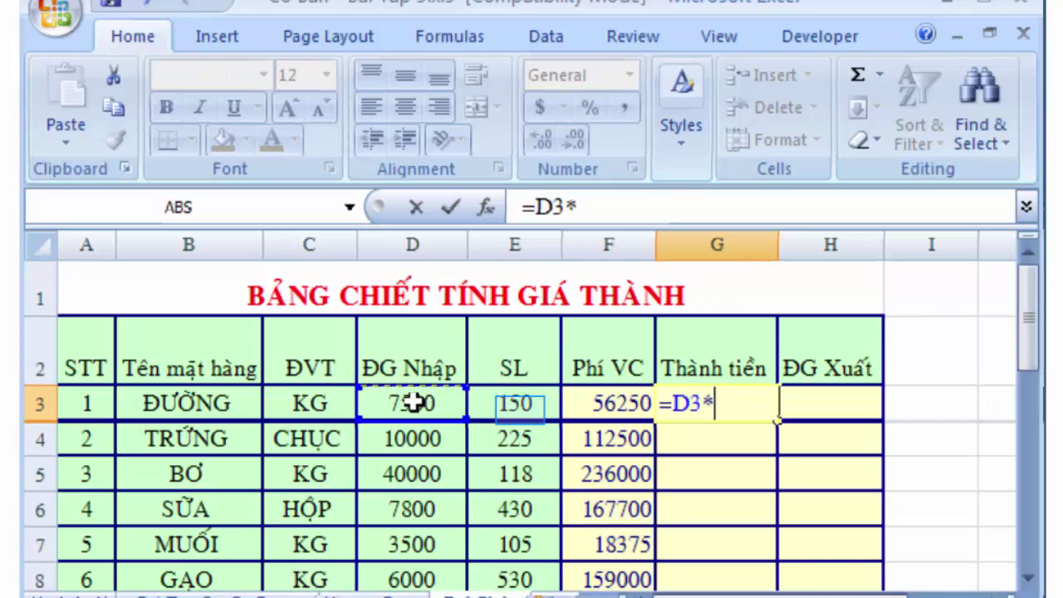
left_click(516, 405)
type("+")
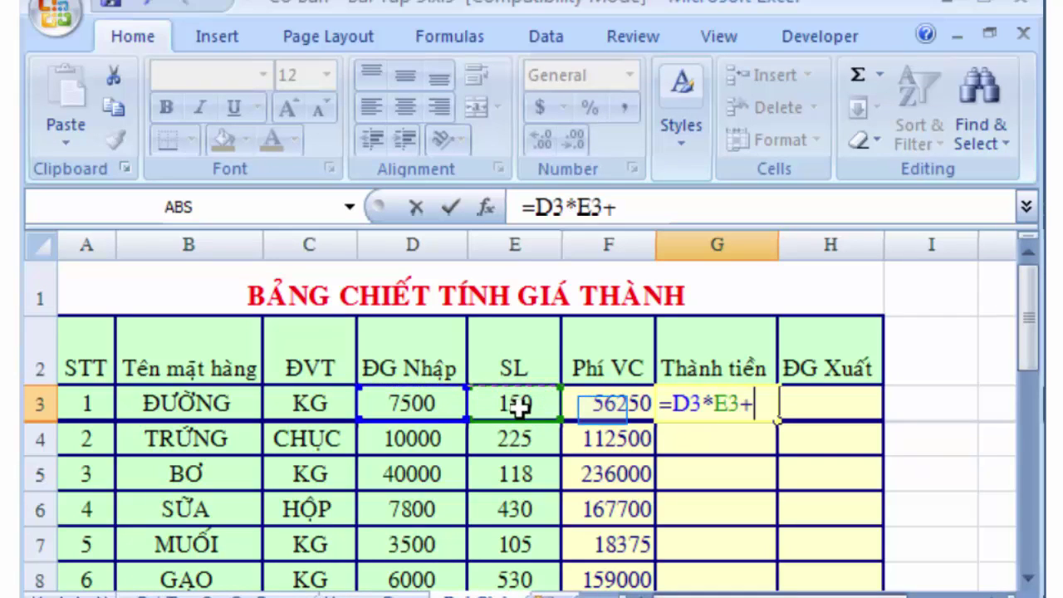
left_click(604, 416)
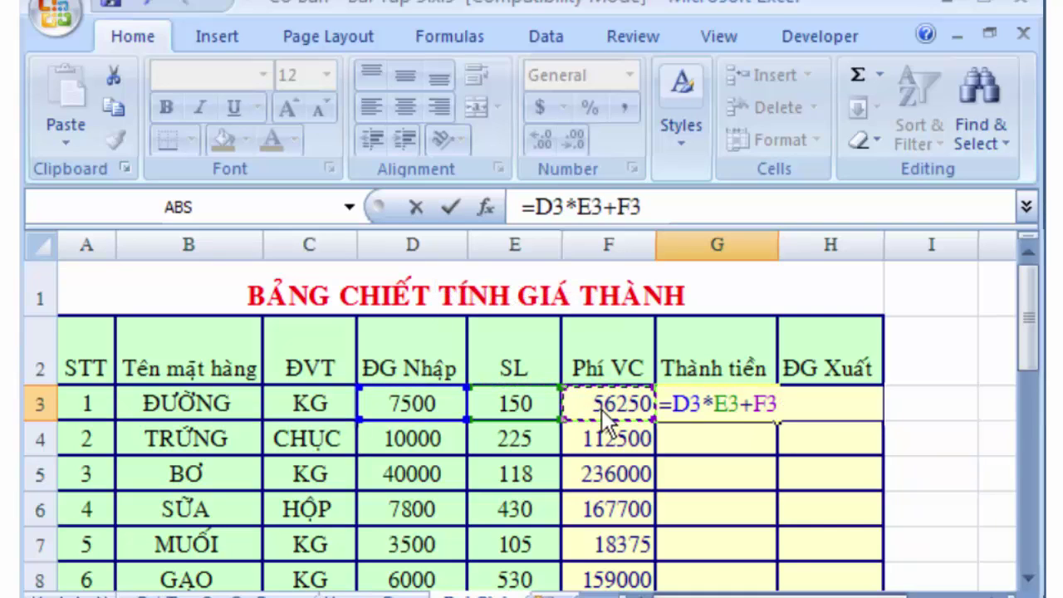
key("Return")
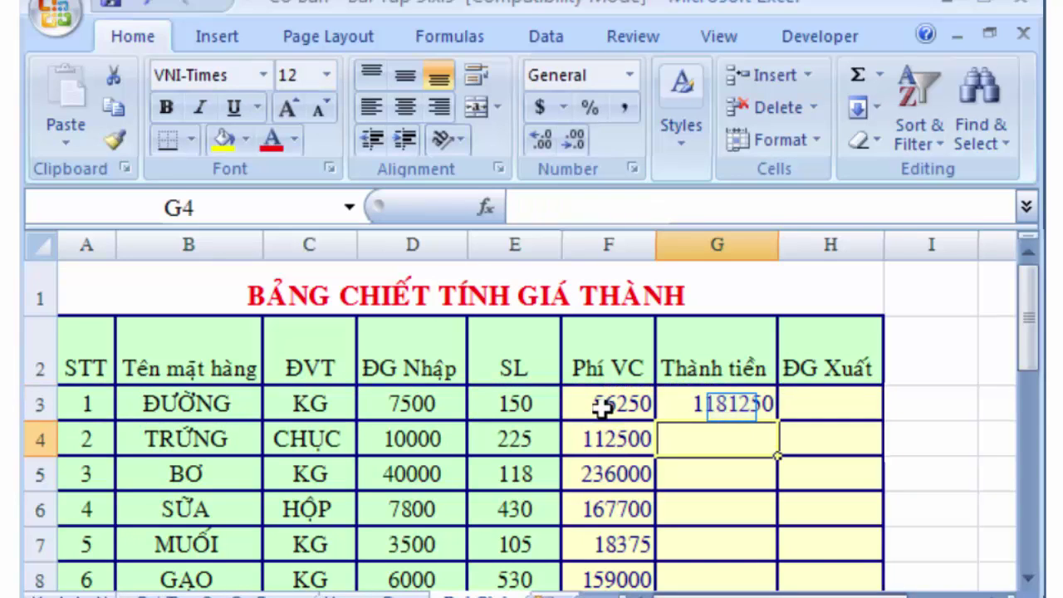
Copy the G3 Thành tiền formula down to G9, giving 1181250 to 1241625.
left_click(732, 406)
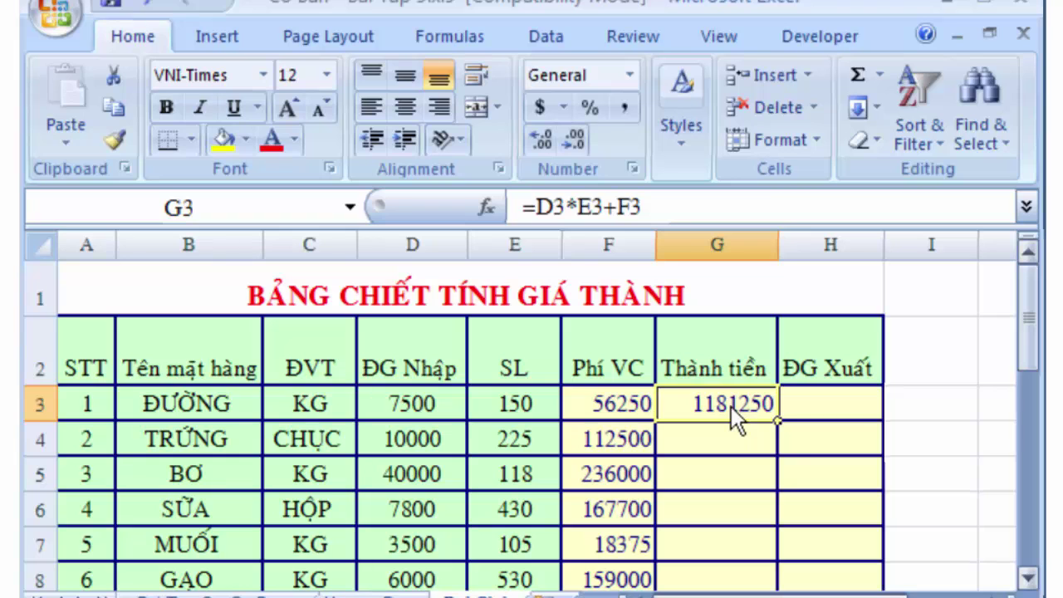
left_click_drag(1035, 363, 1036, 370)
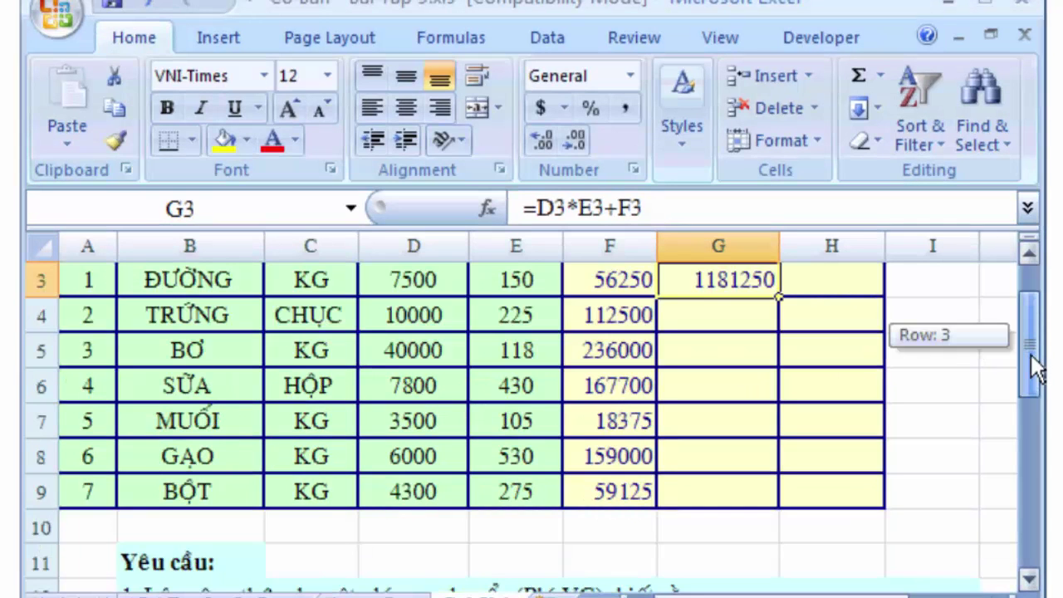
left_click_drag(778, 296, 773, 509)
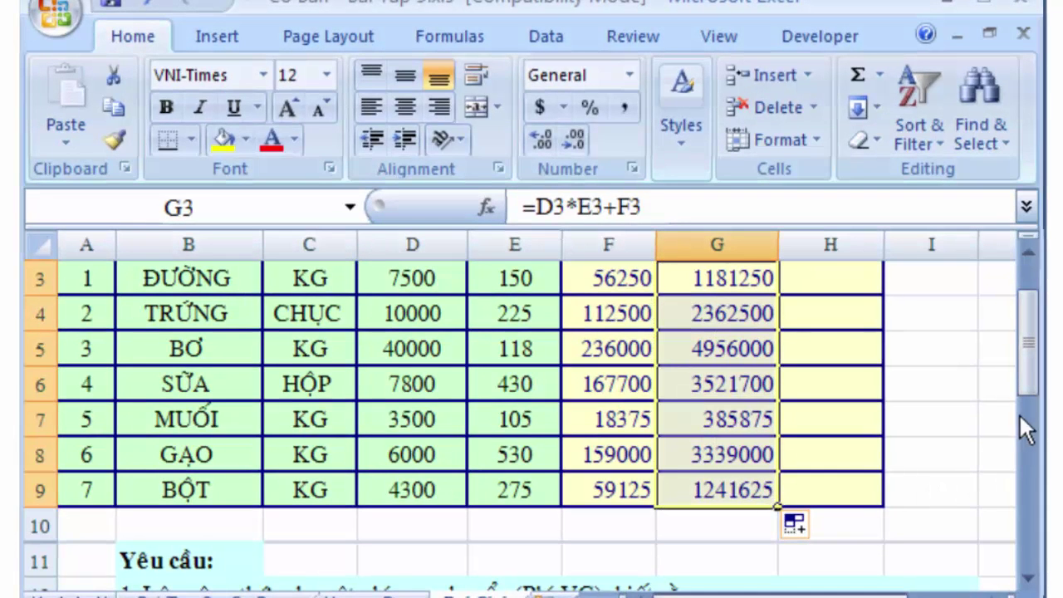
left_click_drag(1036, 367, 1039, 360)
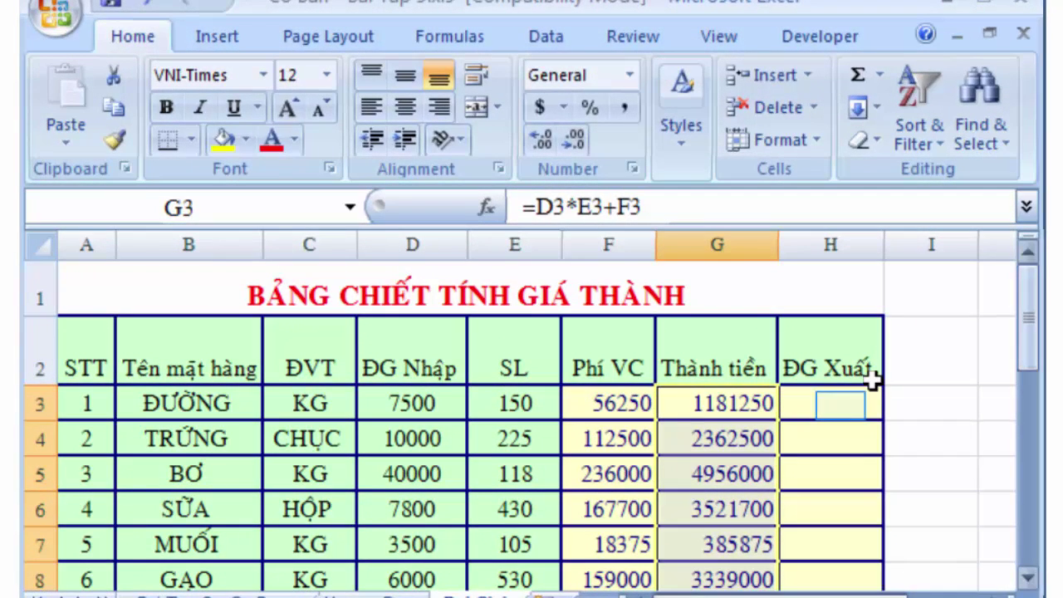
Enter =G3+2%*G3 in H3 so ĐƯỜNG's ĐG Xuất shows 1204875.
left_click(840, 405)
type("=")
key("Escape")
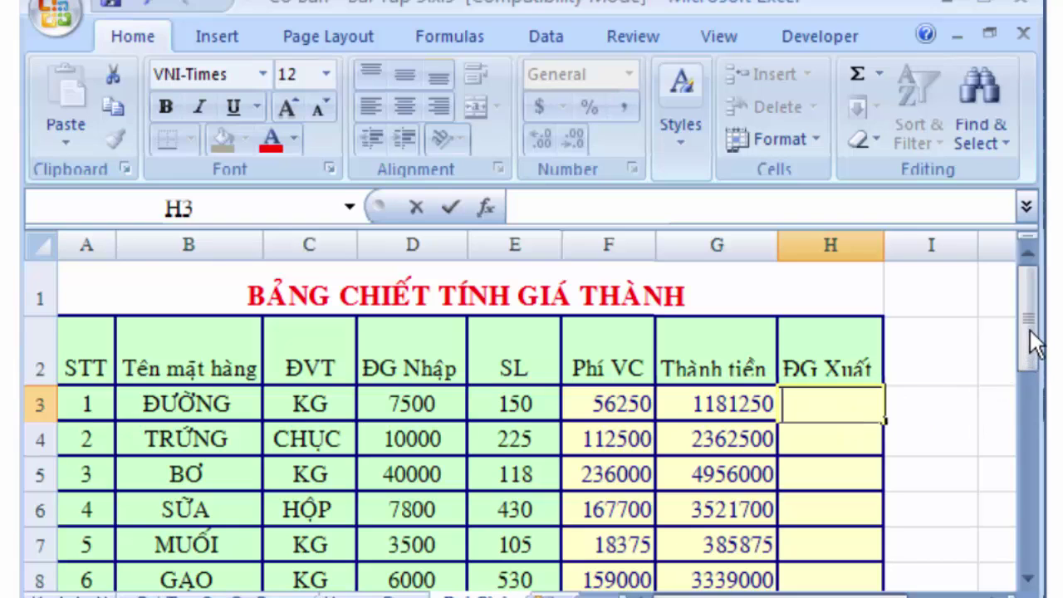
left_click_drag(1030, 330, 1030, 427)
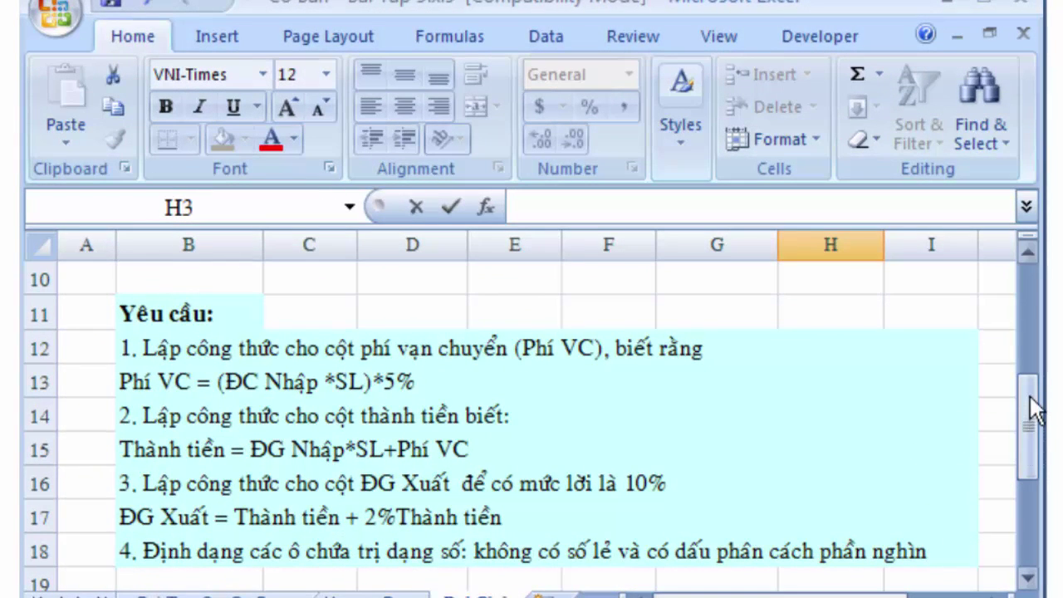
left_click_drag(1030, 407, 1029, 327)
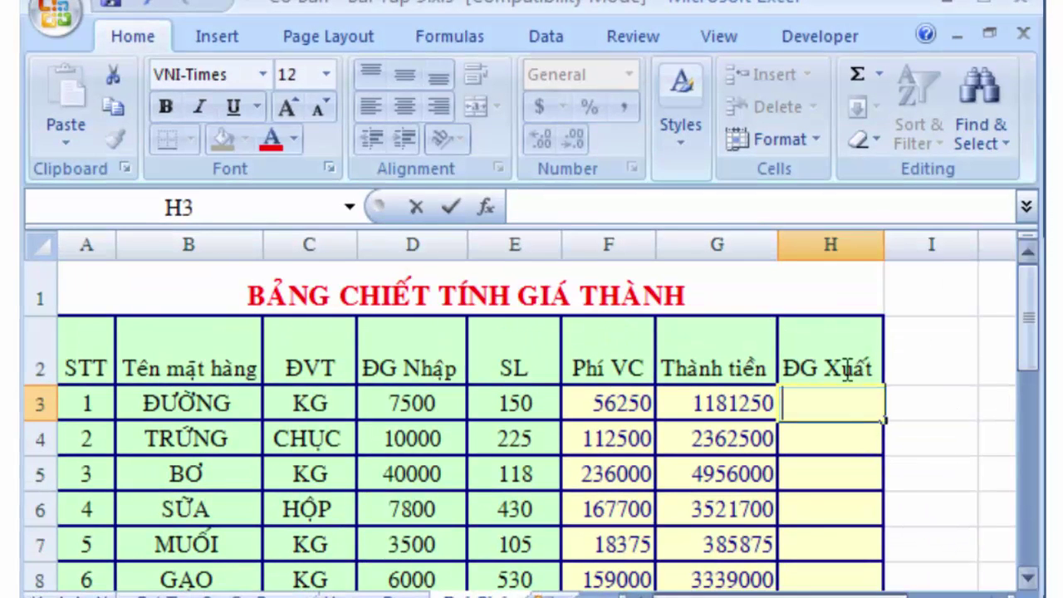
type("=")
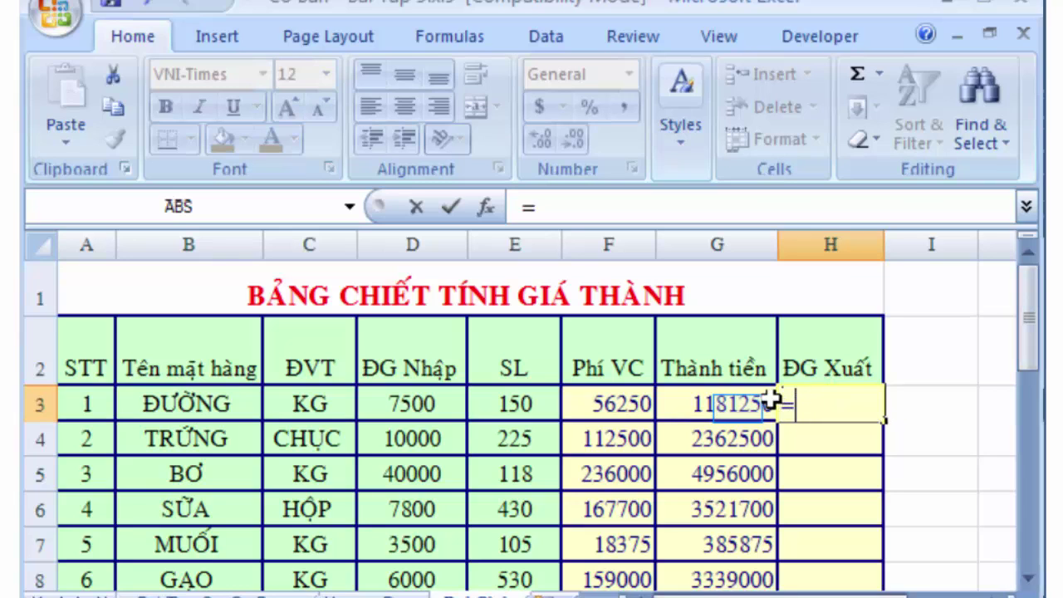
left_click(737, 405)
type("+2%")
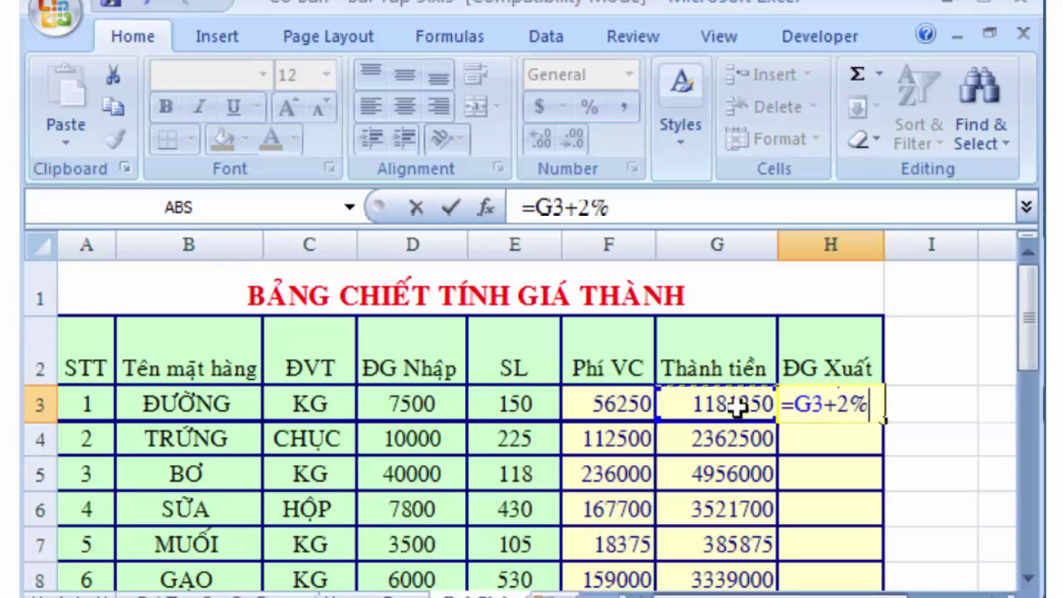
type("*")
left_click(737, 407)
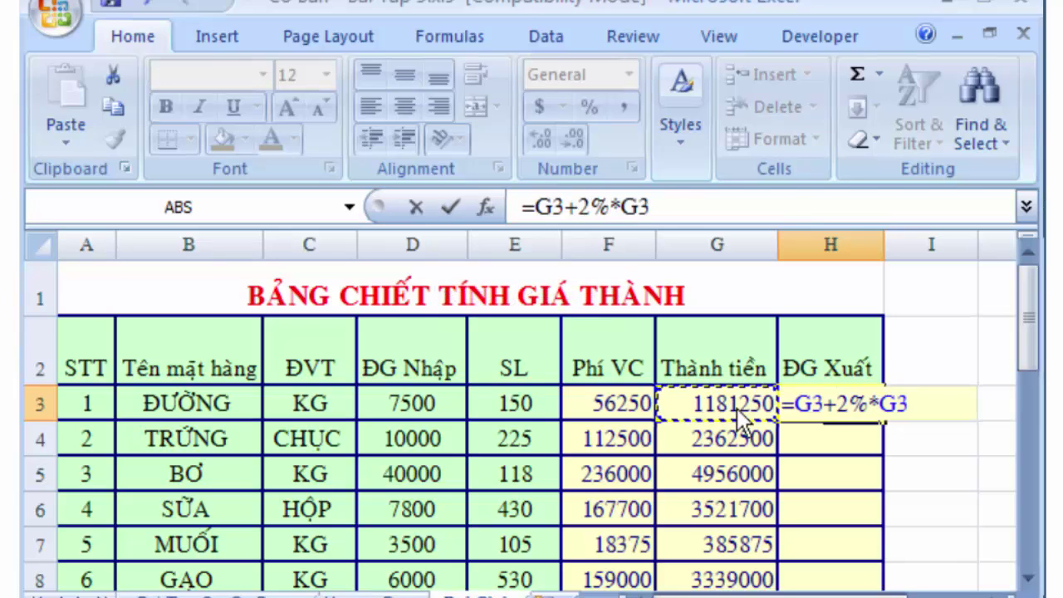
key("Return")
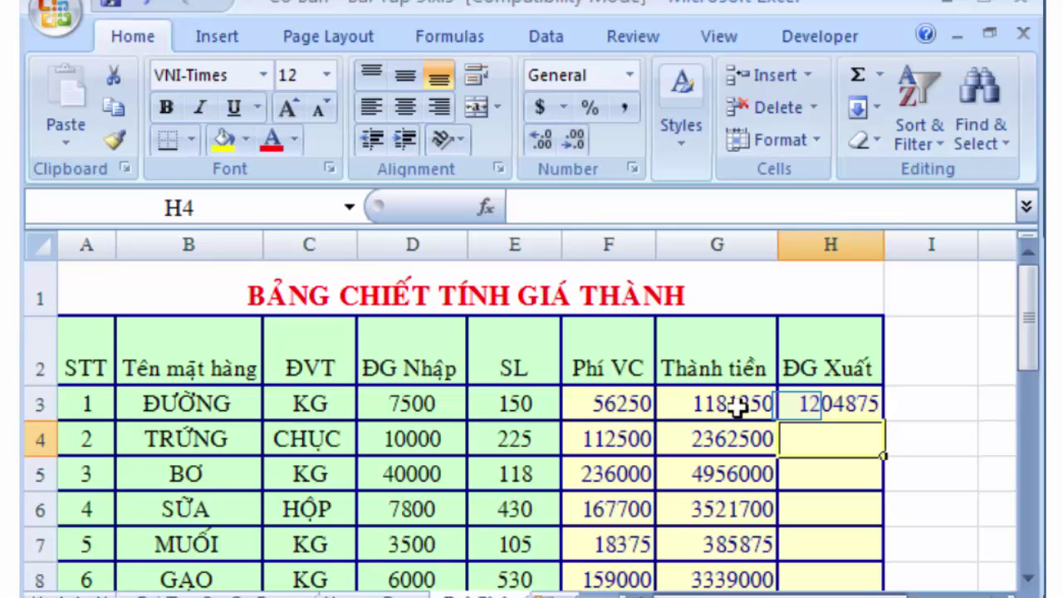
Fill the H3 ĐG Xuất formula down to H9, ending at 1266458.
left_click(796, 404)
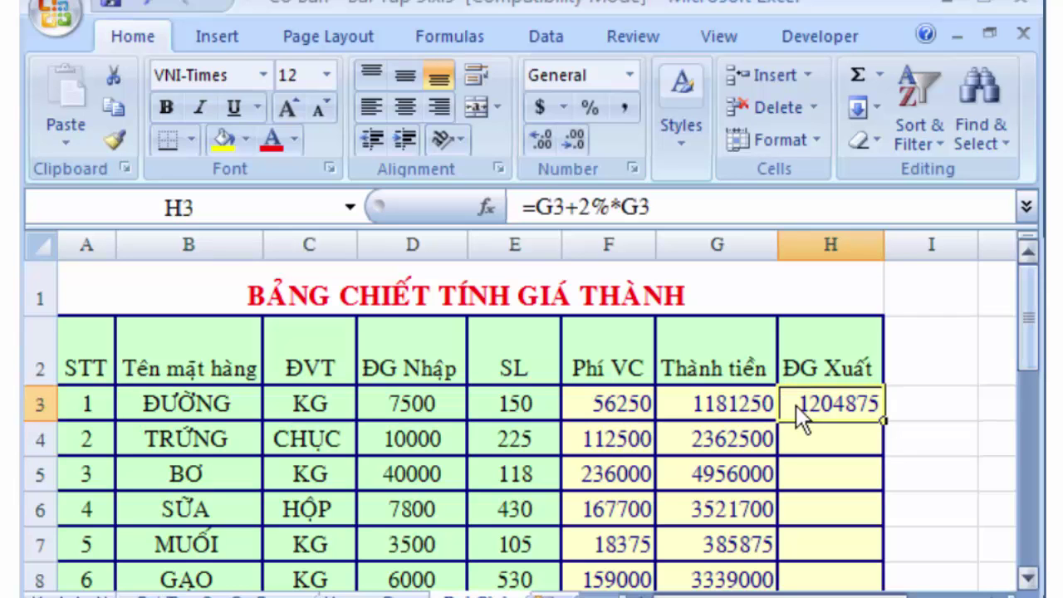
left_click_drag(1035, 341, 1035, 369)
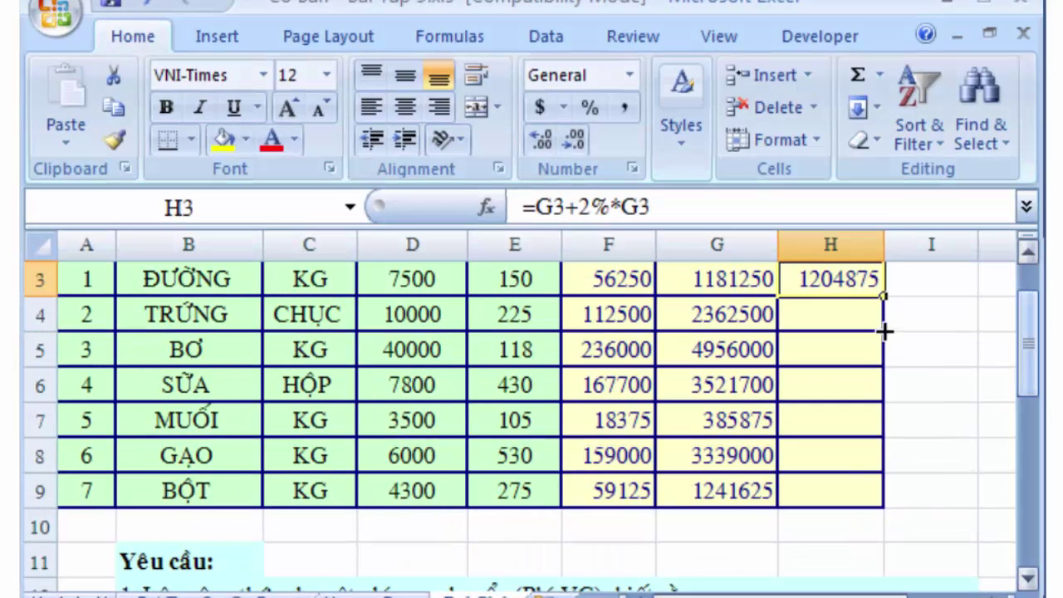
left_click_drag(884, 296, 883, 492)
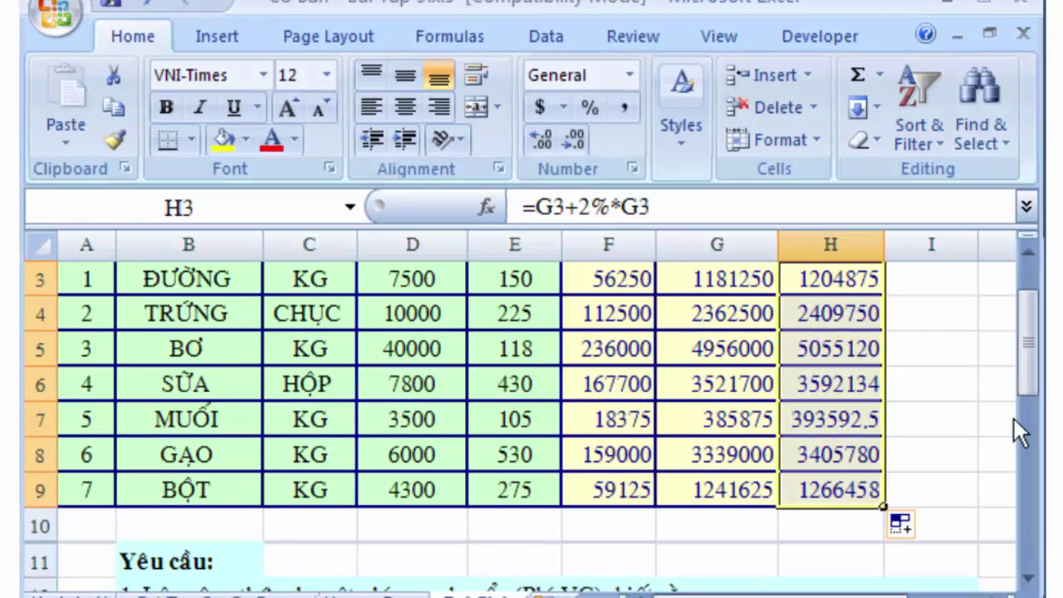
left_click_drag(1034, 354, 1032, 332)
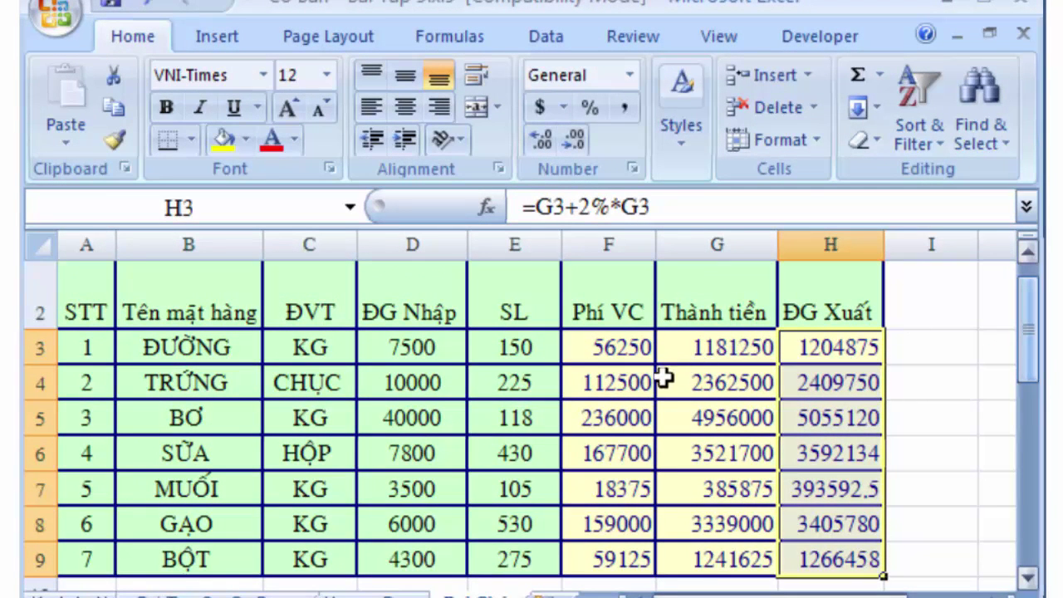
Select F3:H9 and open Format Cells from the Number group.
left_click_drag(610, 347, 818, 561)
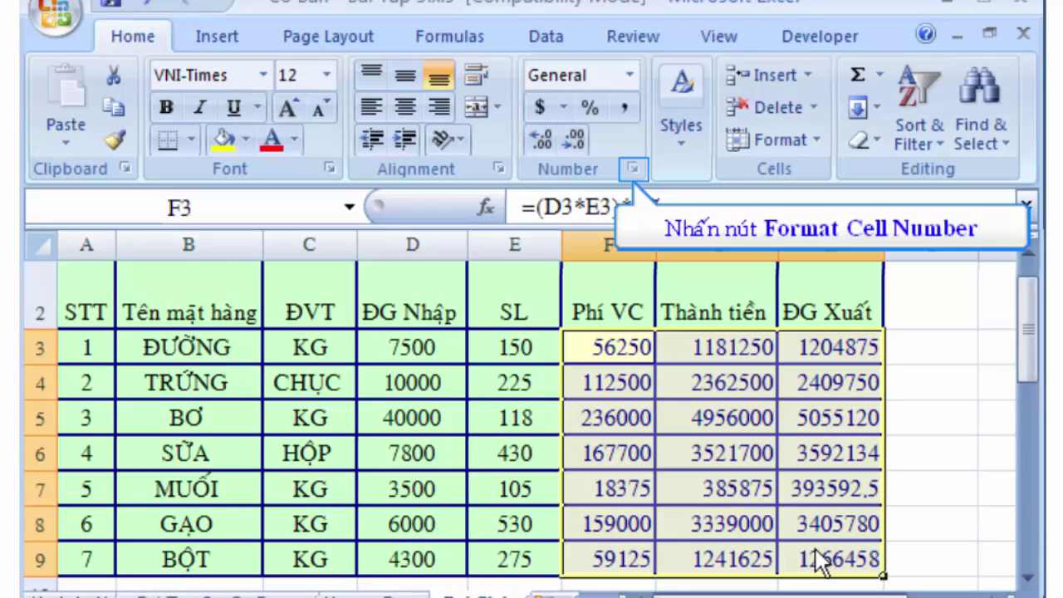
left_click(631, 169)
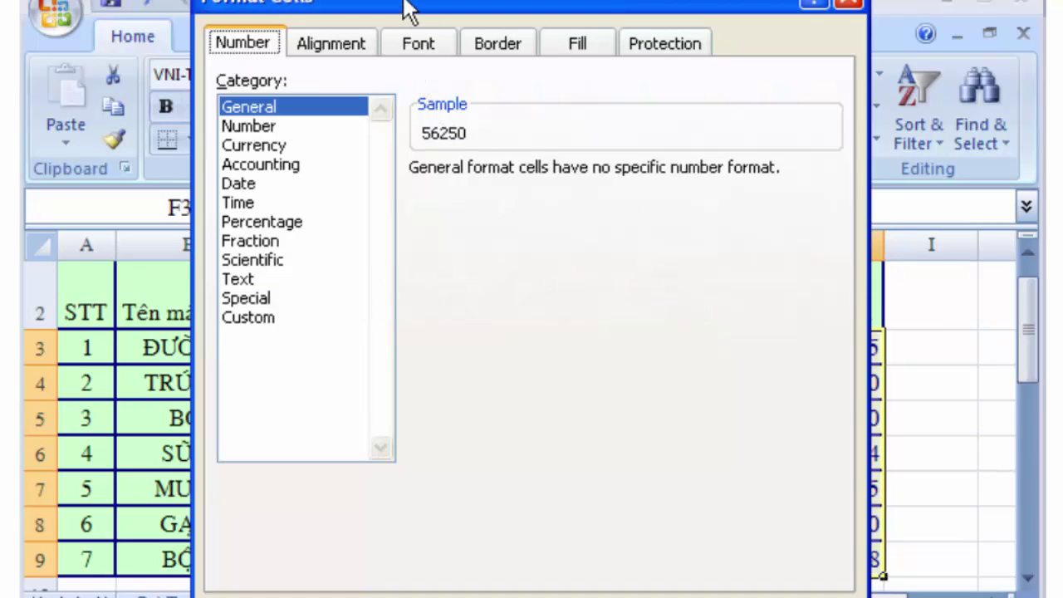
Apply Number format with 0 decimal places and a 1000 separator to F3:H9.
left_click_drag(407, 9, 236, 20)
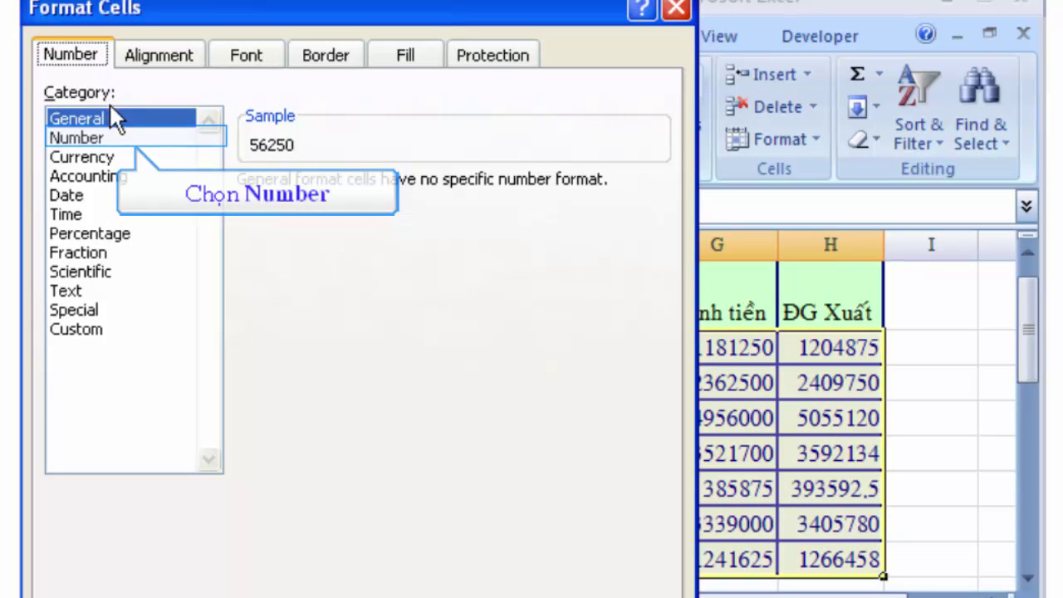
left_click(115, 137)
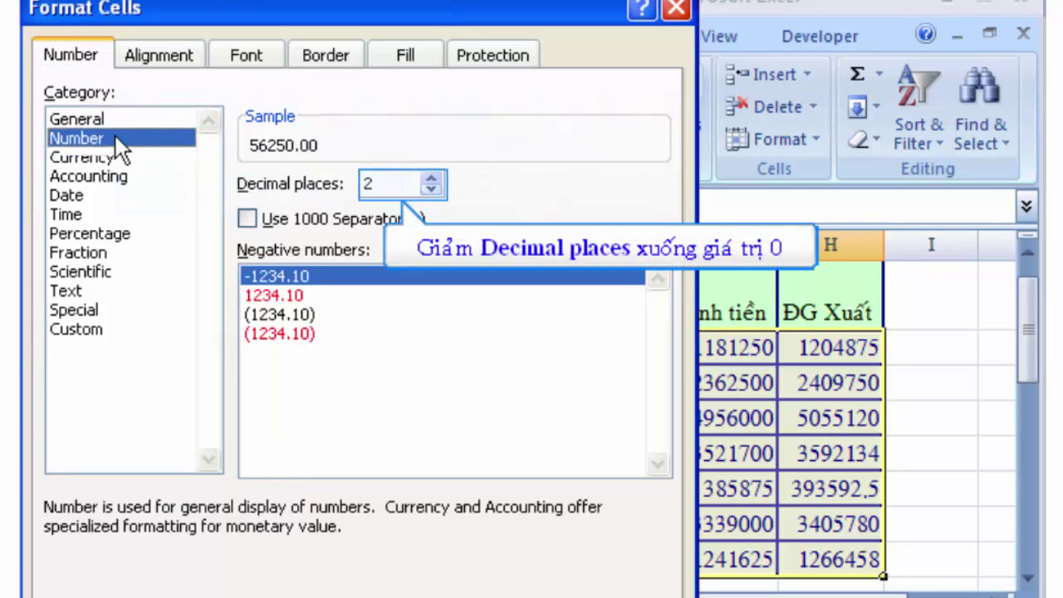
left_click(432, 191)
left_click(433, 195)
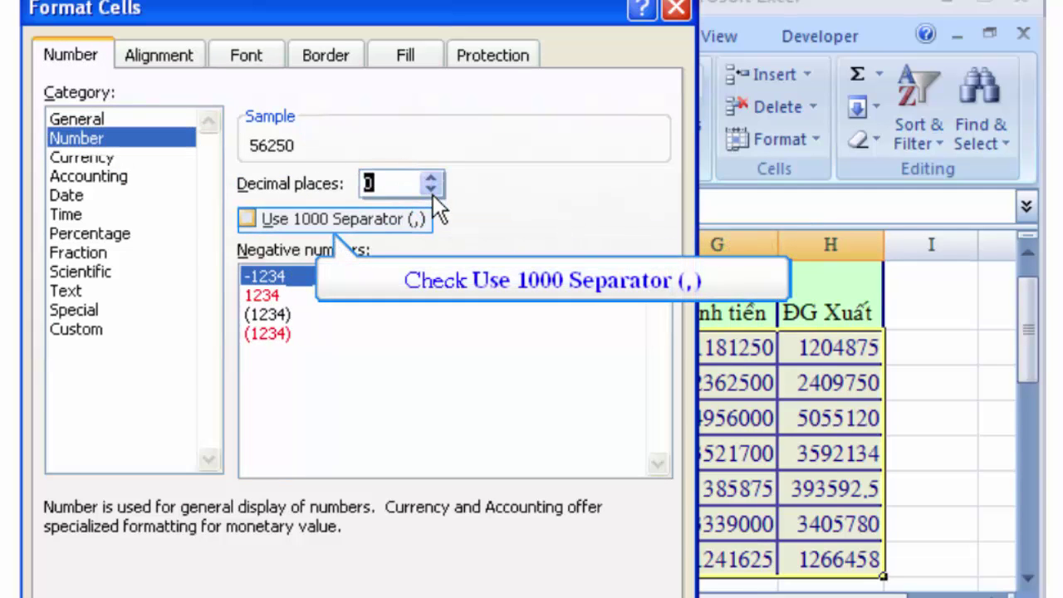
left_click(249, 218)
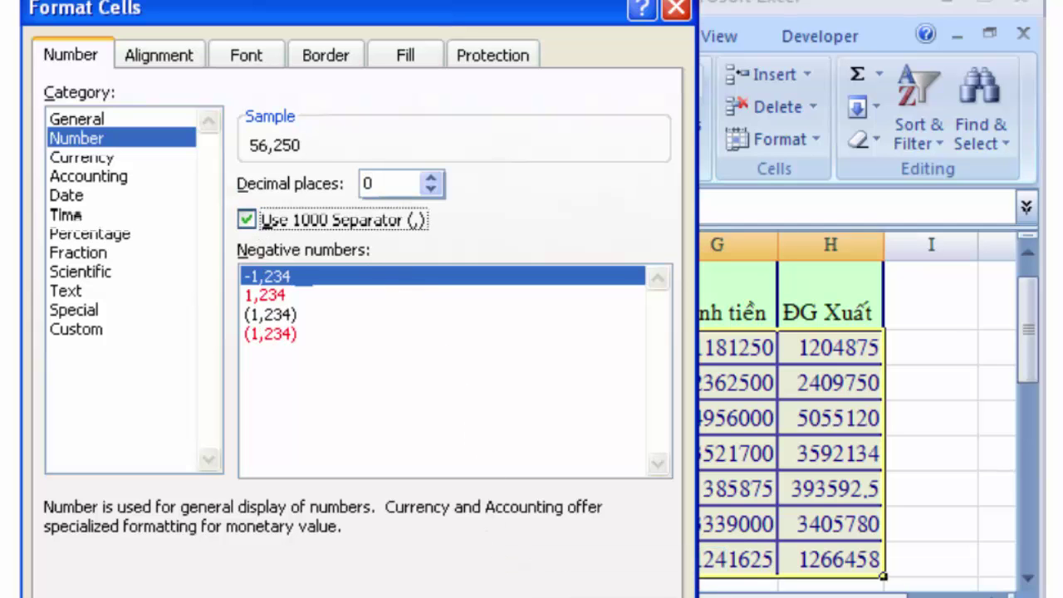
left_click(582, 591)
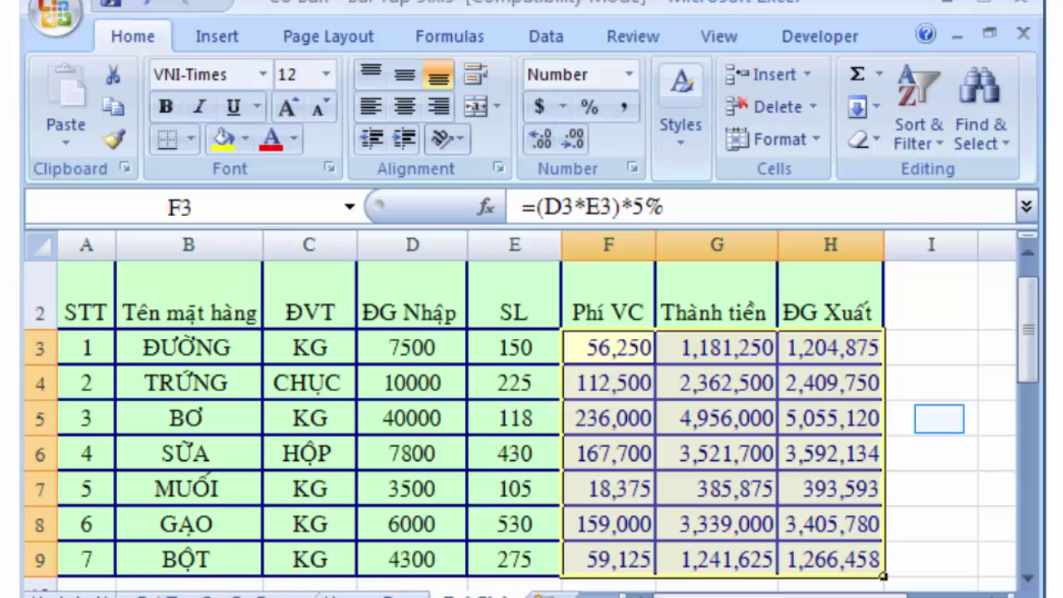
left_click(939, 419)
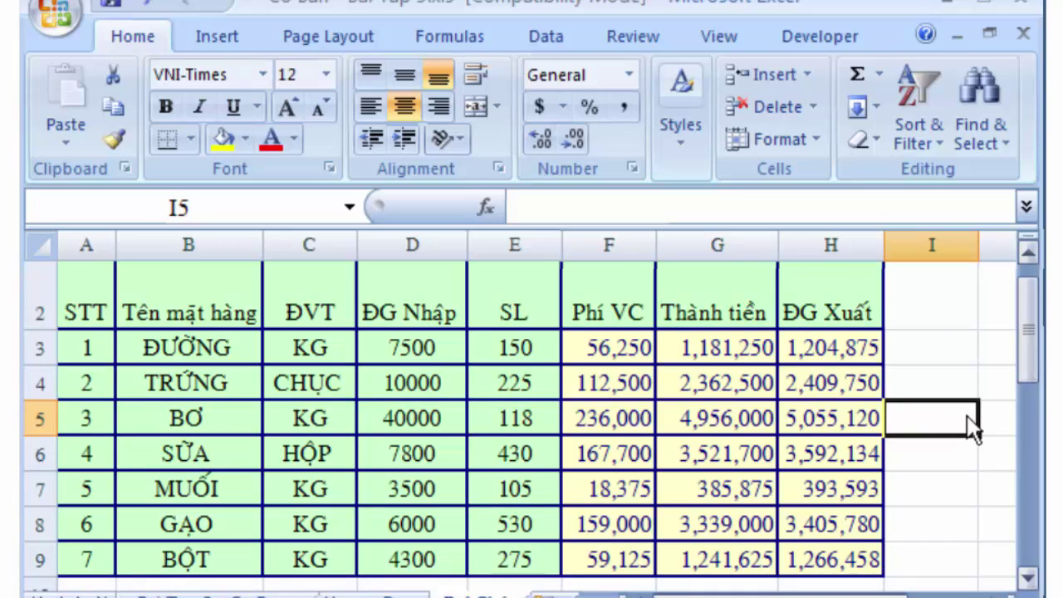